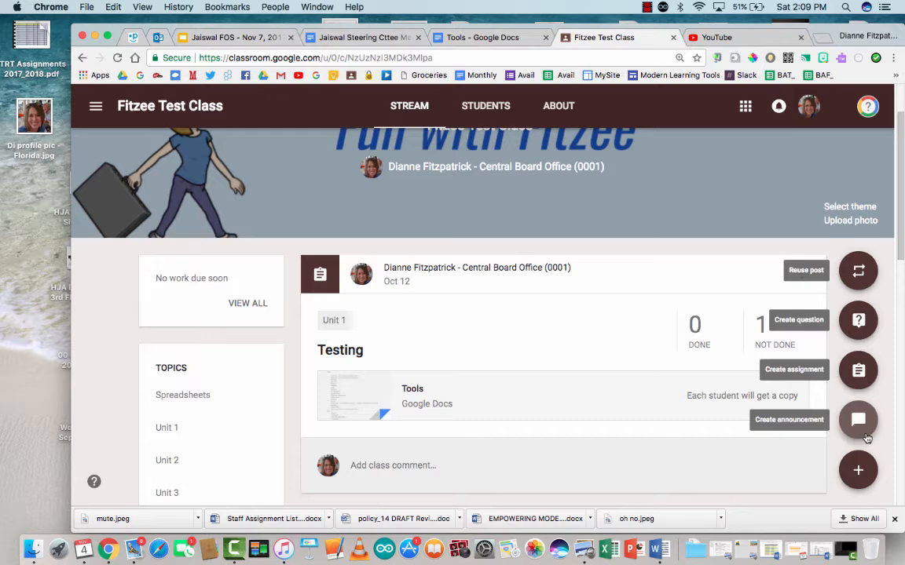
Create an announcement for the class reading "Don't forget to bring . your permission forms to school tomorrow!".
left_click(864, 430)
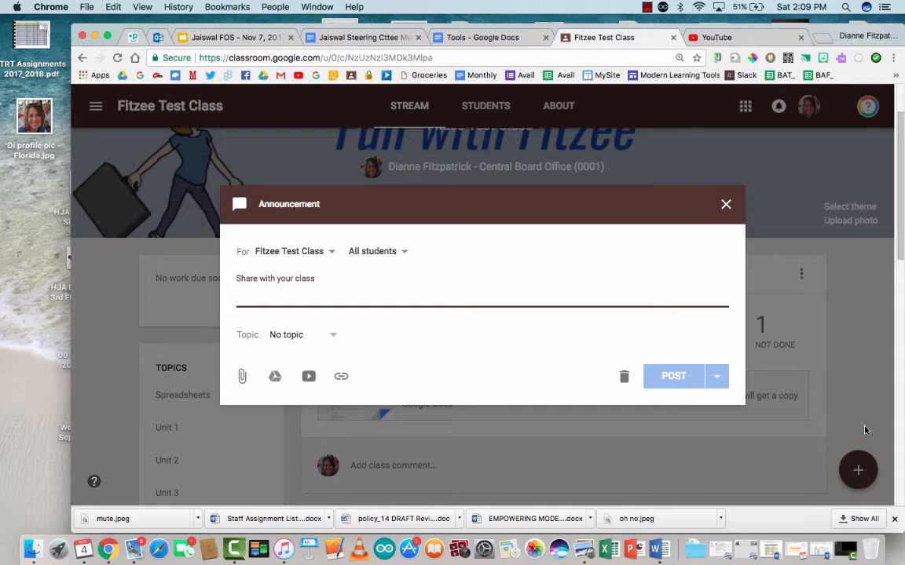
type("Don't for")
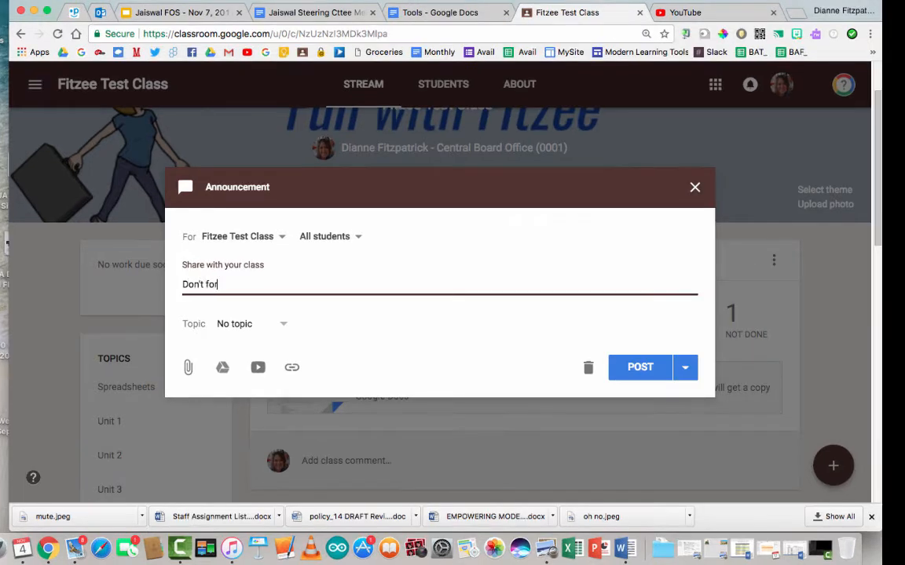
type("get to bring . your permission forms to school tomorrow!")
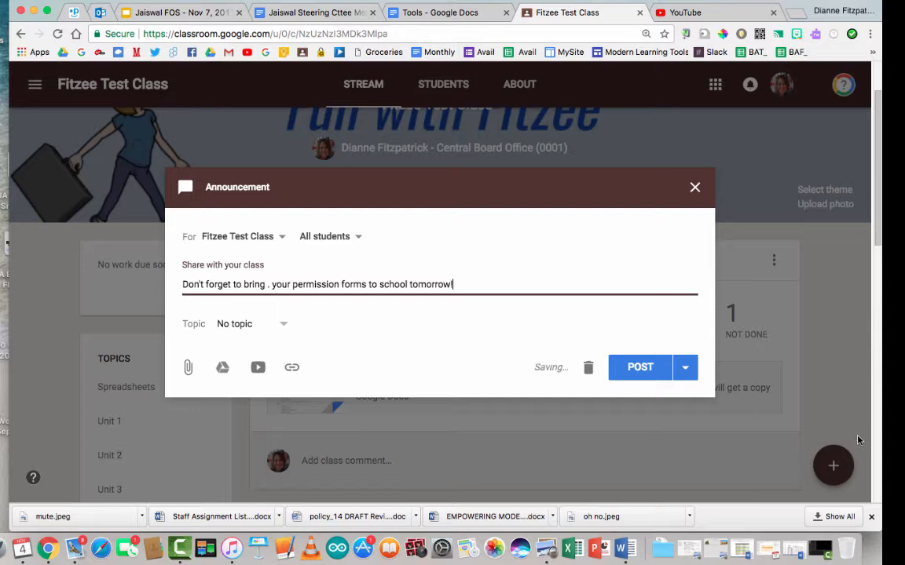
Look through the classes and the students that the announcement can be addressed to, without changing the selection.
left_click(281, 237)
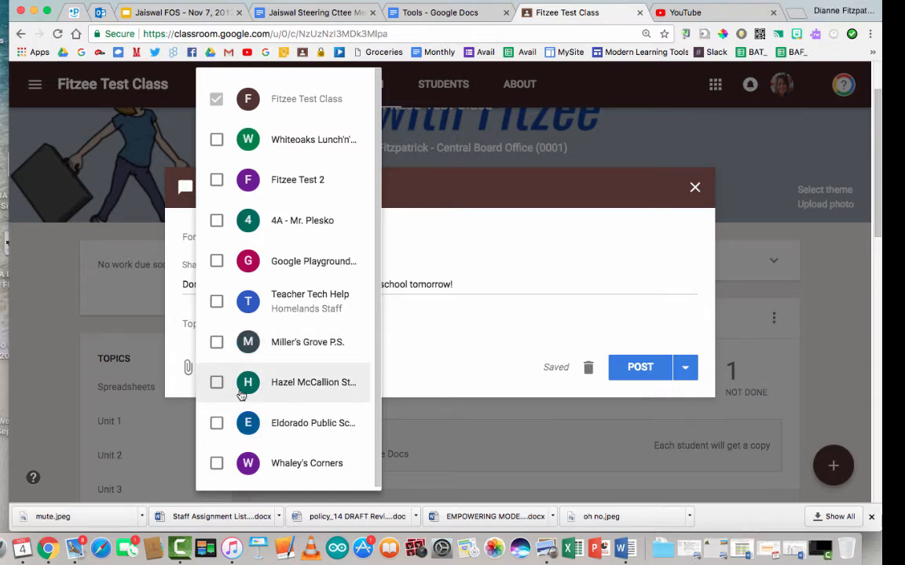
left_click(456, 244)
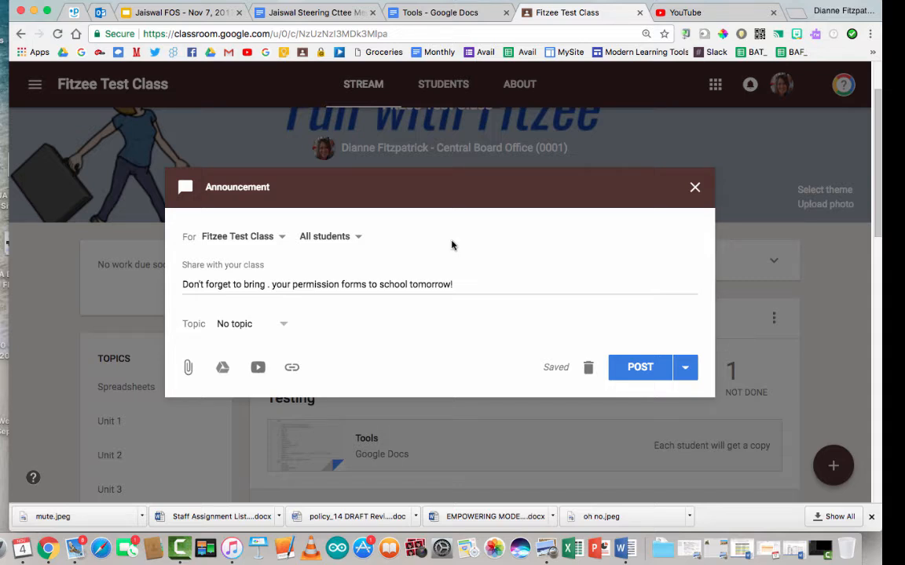
left_click(360, 237)
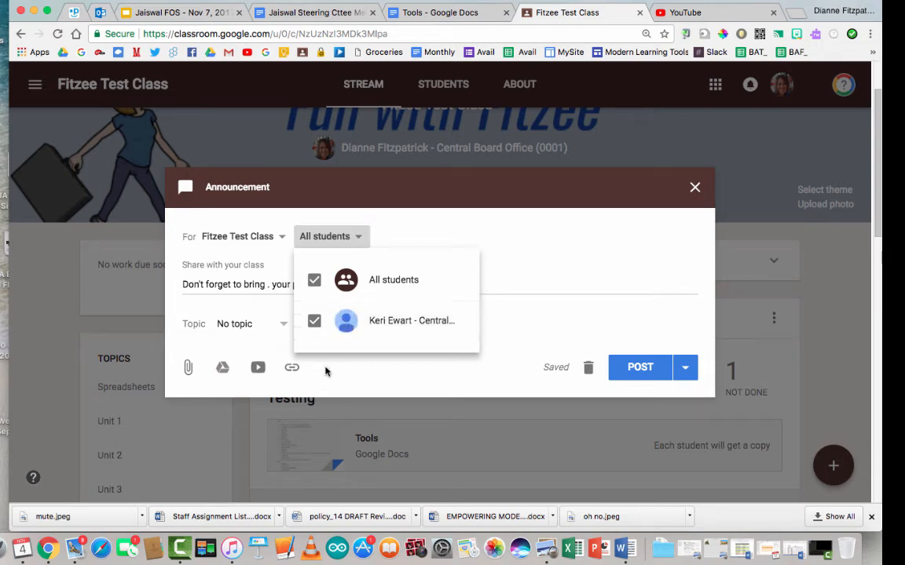
left_click(534, 239)
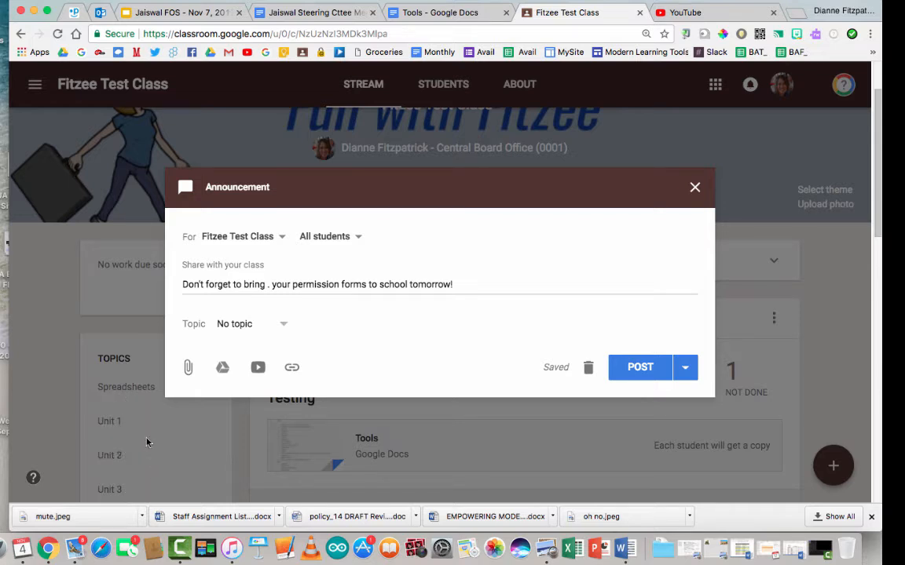
Assign the announcement to the existing topic Unit 1.
left_click(280, 325)
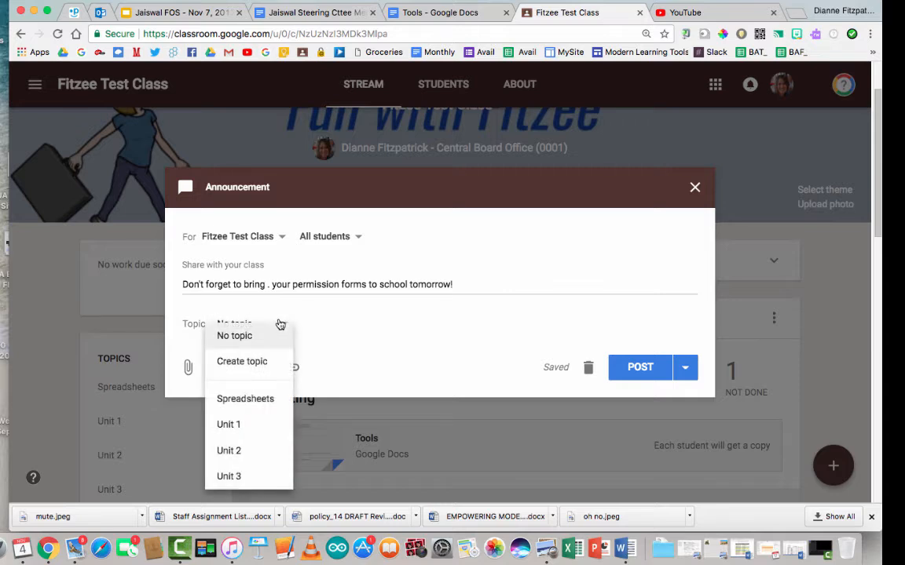
left_click(257, 424)
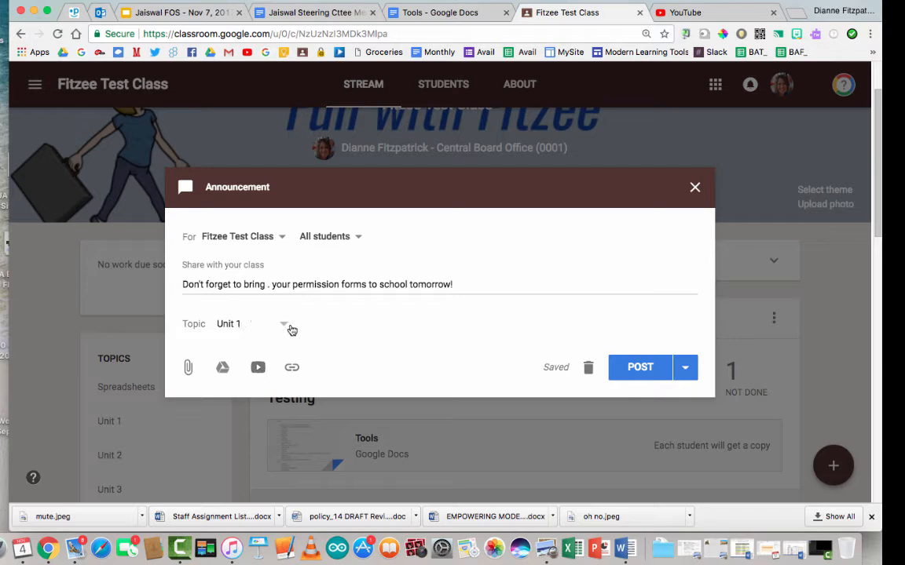
Look at the file upload and recent Google Drive attachment options for the announcement without attaching anything.
left_click(191, 368)
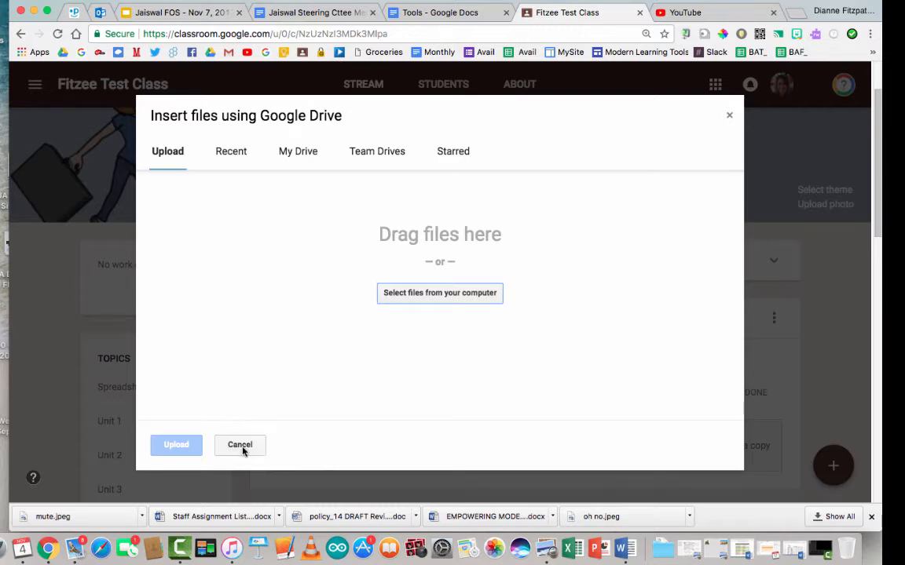
left_click(241, 445)
left_click(222, 375)
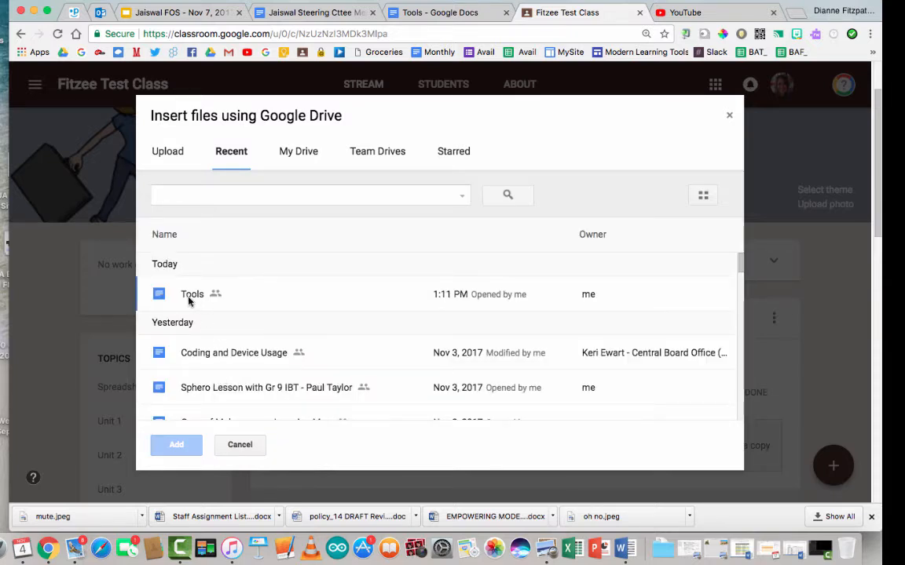
left_click(243, 446)
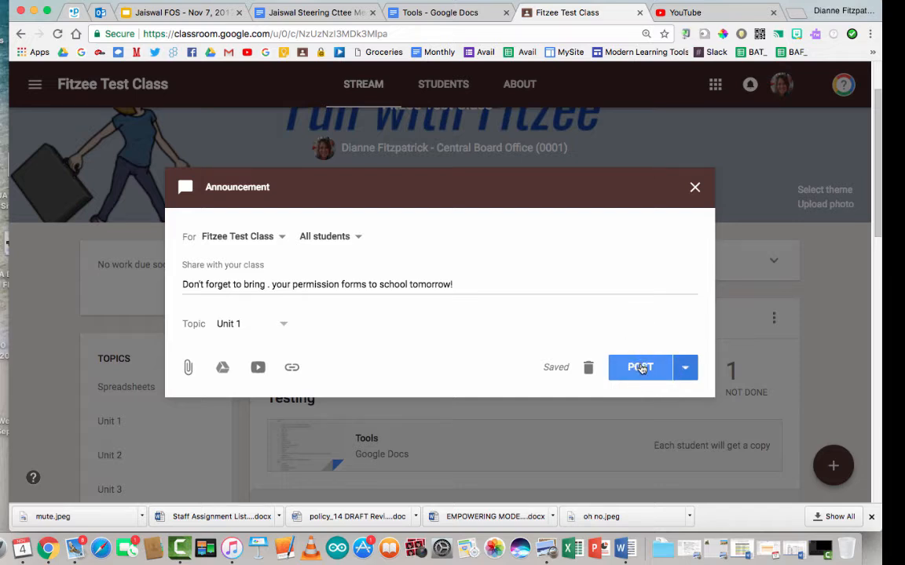
Look at the date and time settings for scheduling the announcement, and return without scheduling it.
left_click(685, 367)
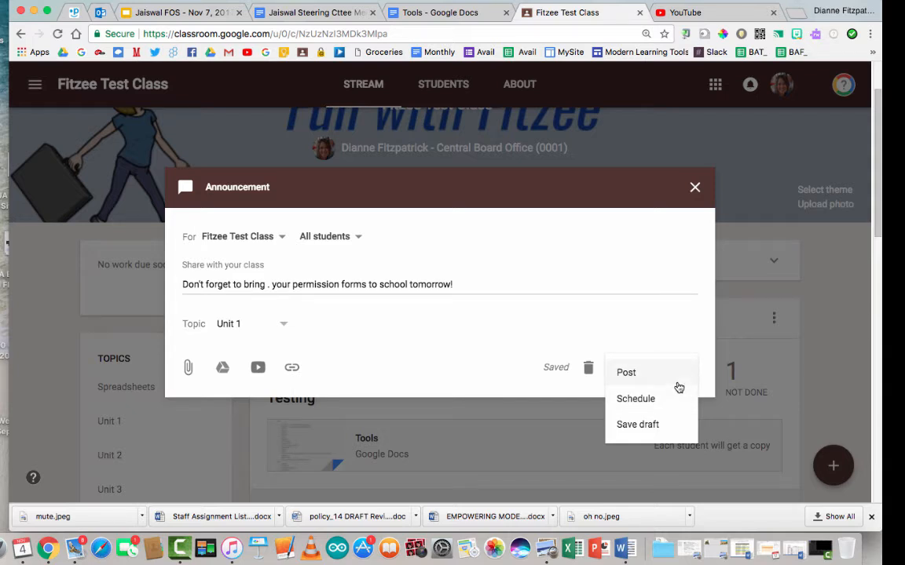
left_click(679, 402)
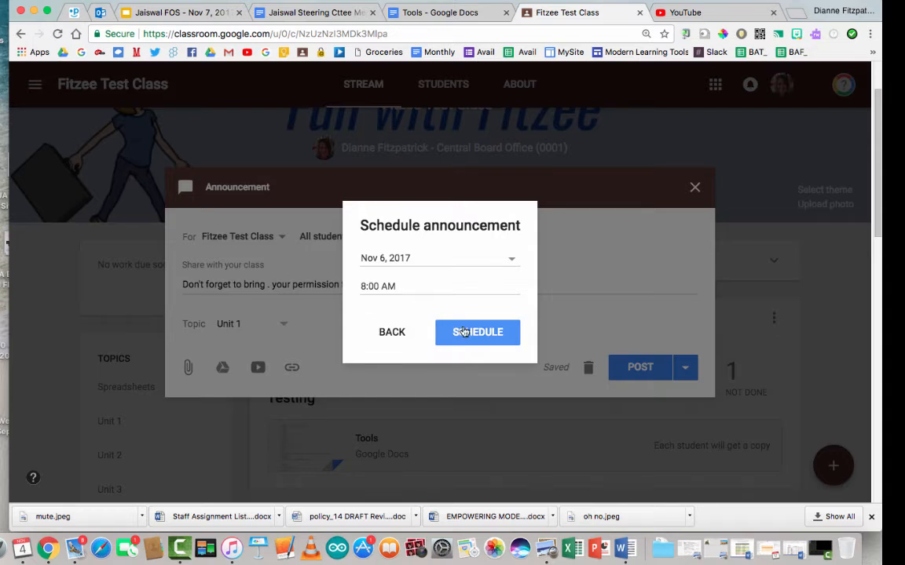
left_click(391, 332)
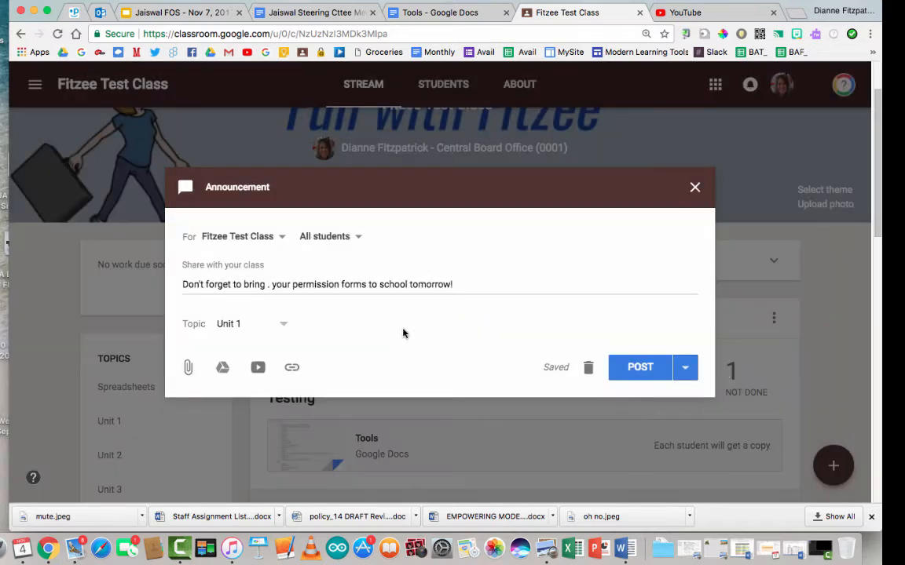
Save the permission forms announcement as a draft, and post it to the class from the saved posts.
left_click(683, 368)
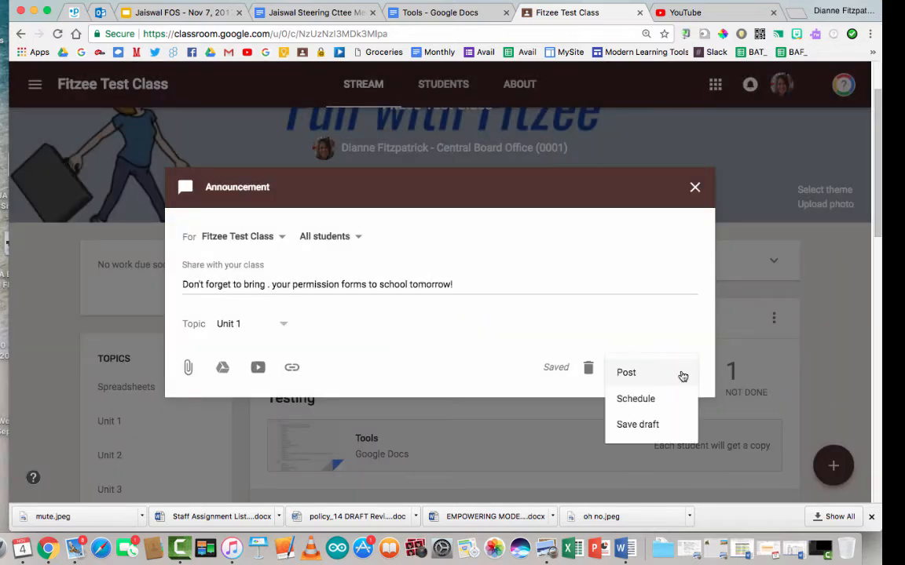
left_click(673, 425)
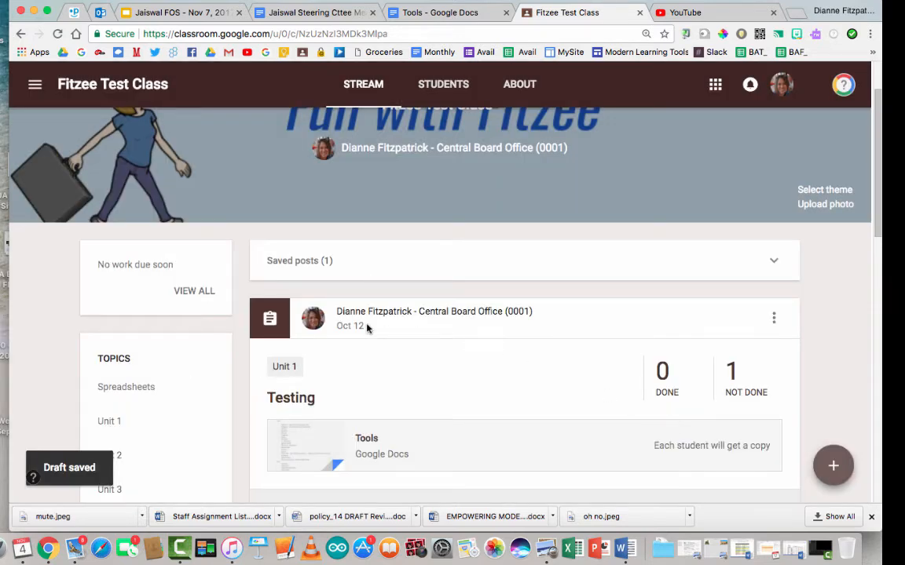
left_click(311, 263)
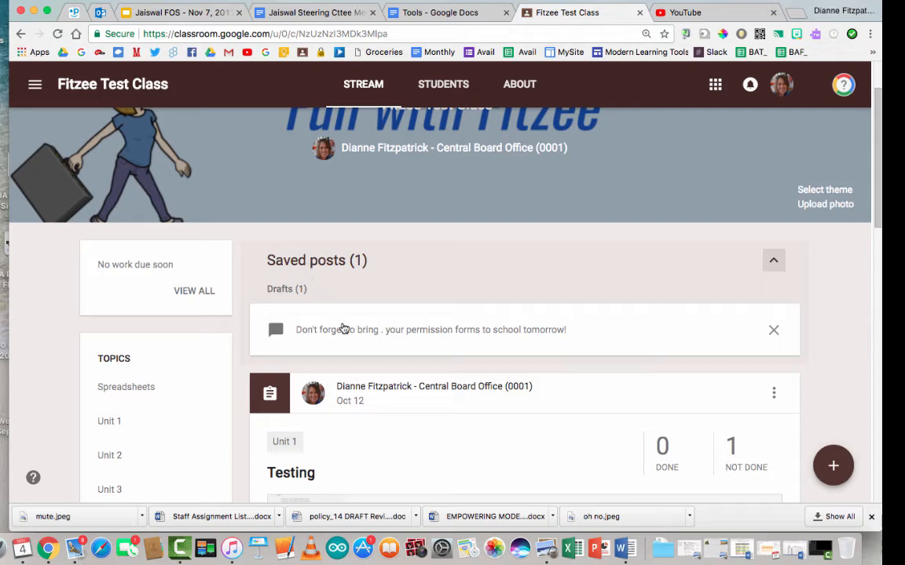
left_click(521, 333)
left_click(636, 367)
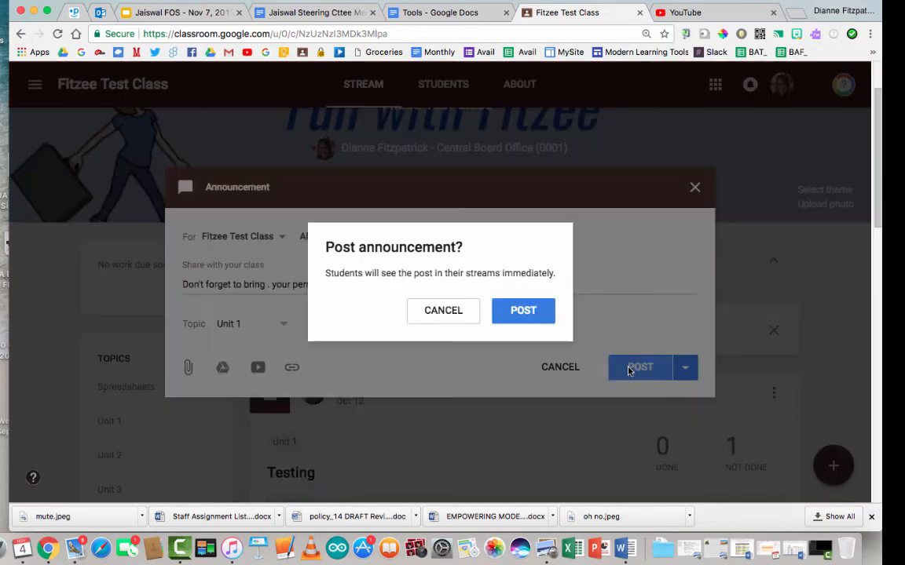
left_click(541, 316)
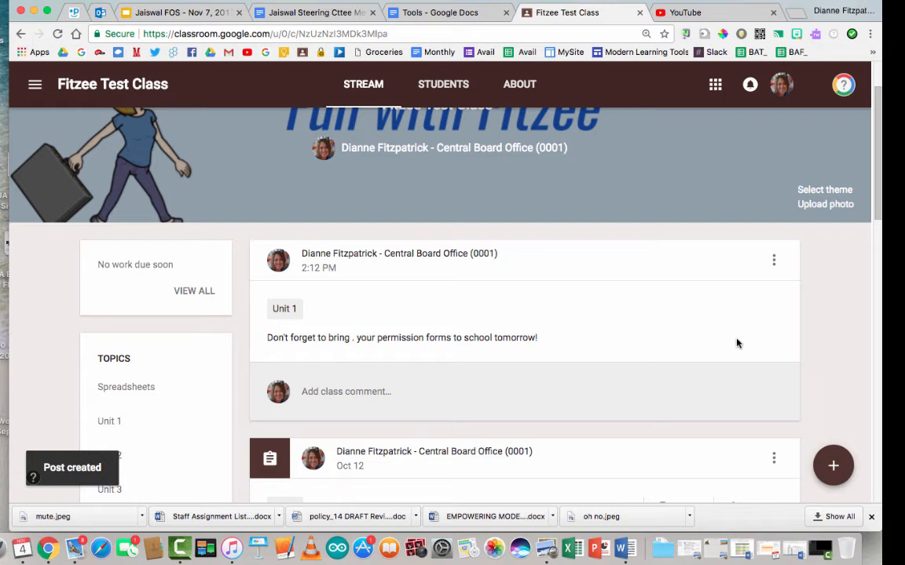
Create a question for the class reading "What do you guys want to do for our class party lunch?".
mouse_move(838, 479)
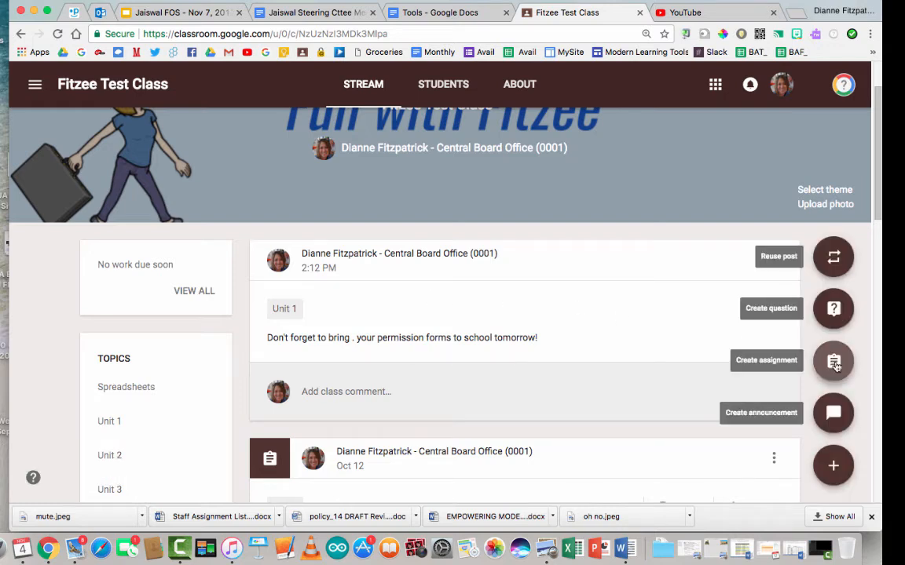
left_click(834, 309)
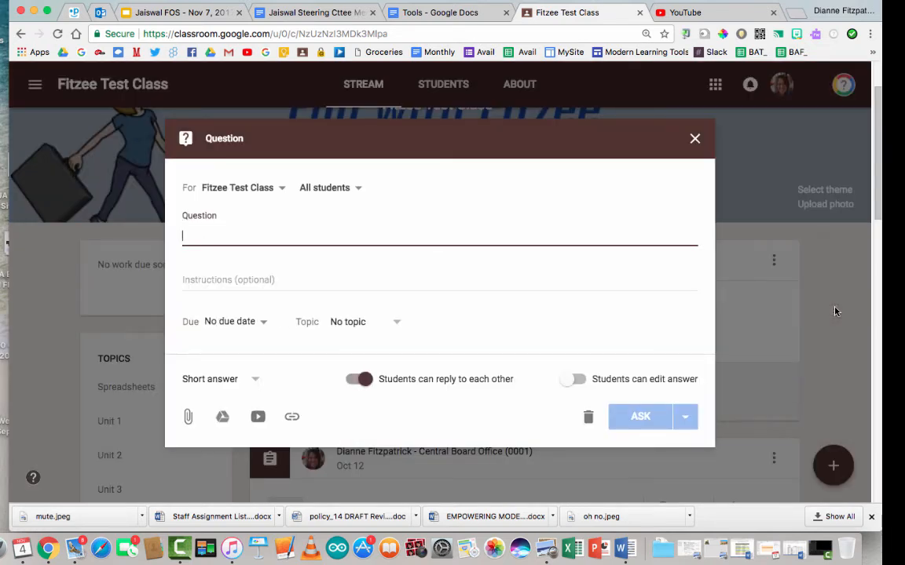
type("What do you")
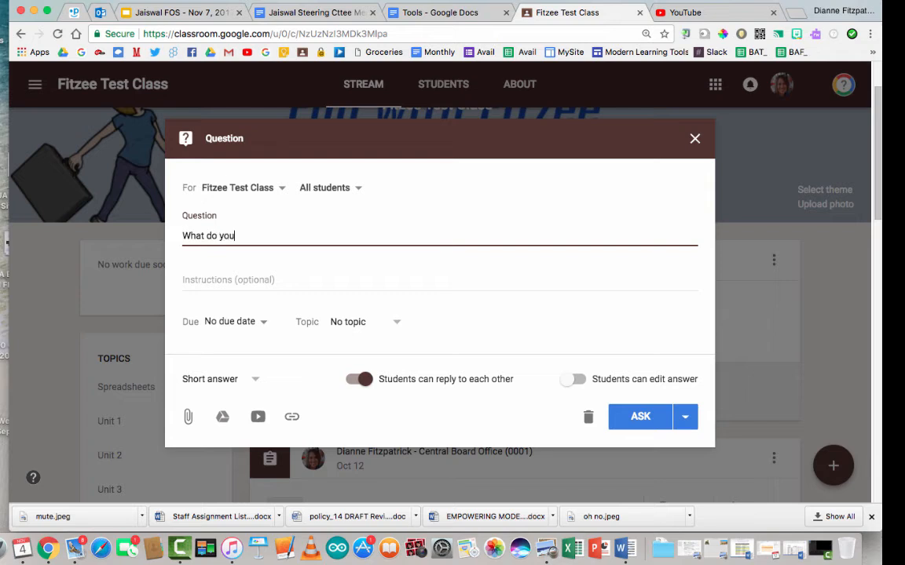
type(" guys want to do for")
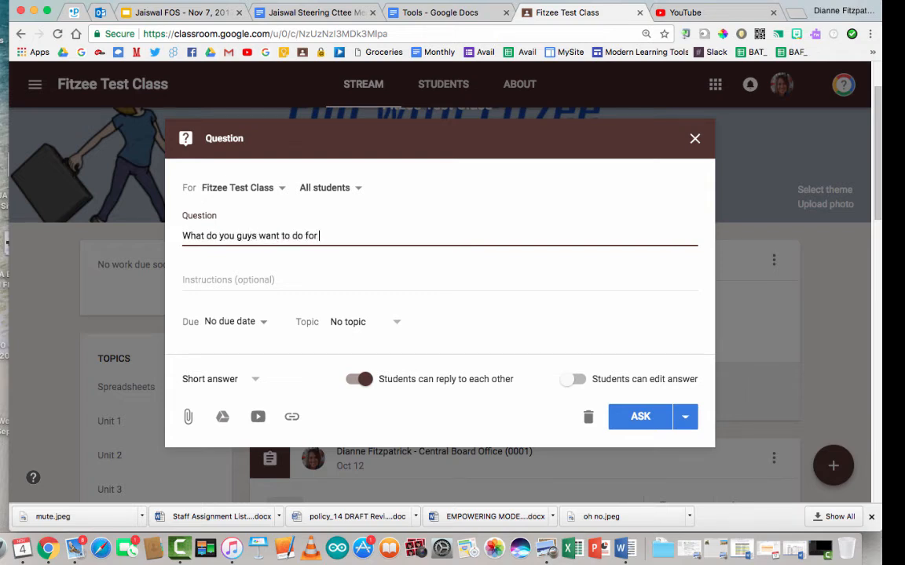
type(" our class")
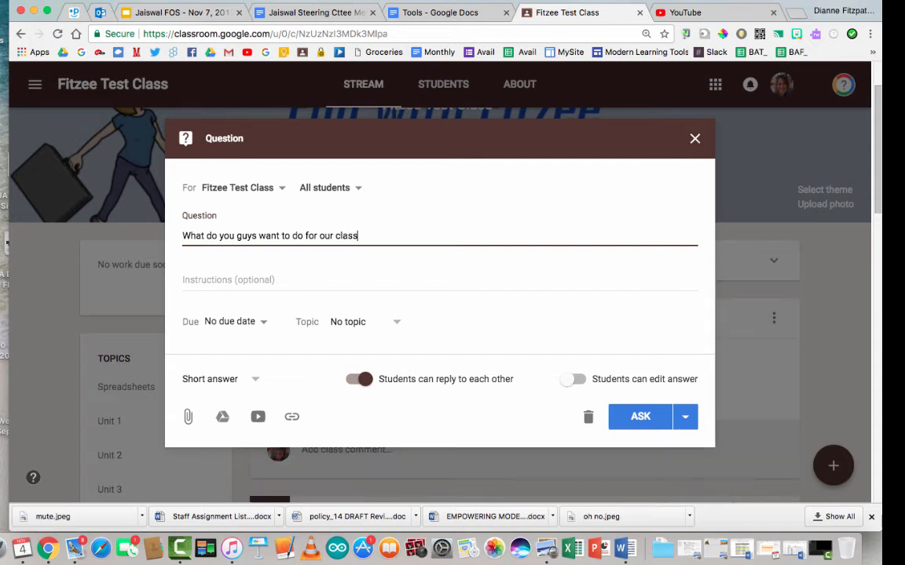
type(" party lunch?")
key("Tab")
Check the question's class and student recipient choices and its optional instructions field, leaving them as they are.
left_click(279, 188)
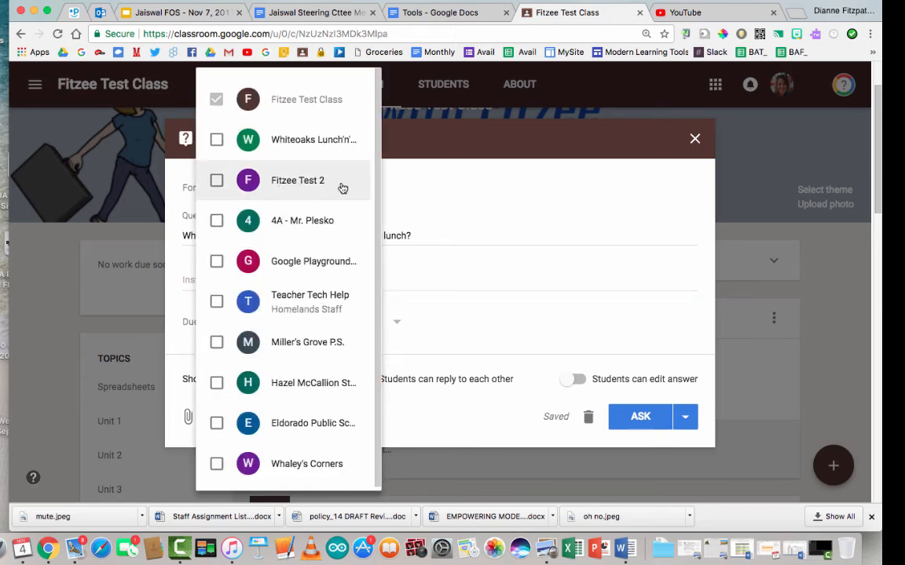
left_click(435, 182)
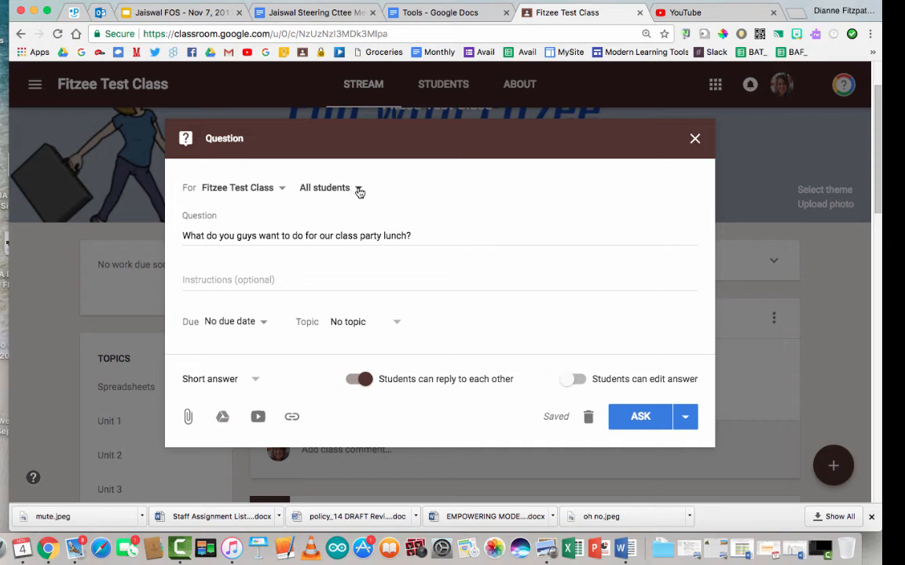
left_click(357, 190)
left_click(394, 192)
left_click(275, 278)
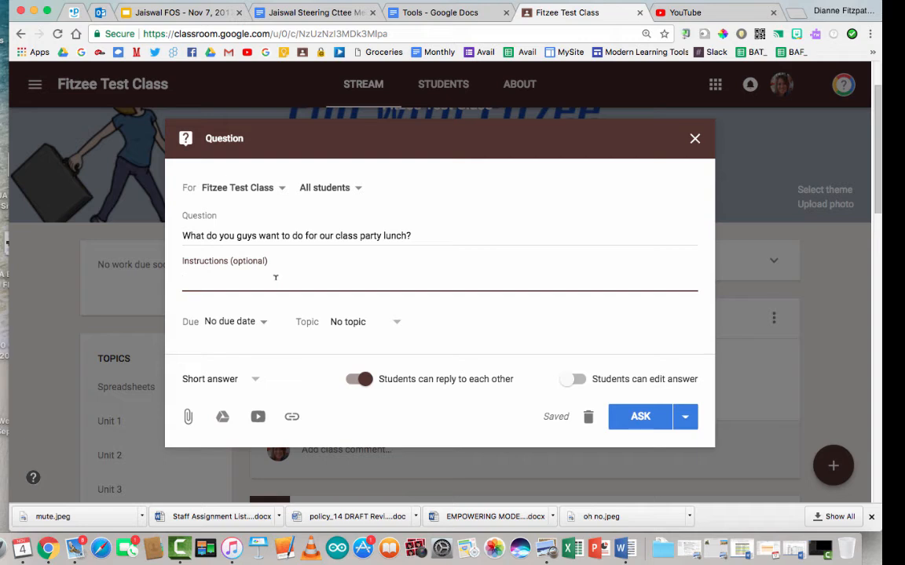
Set the question's due date to Nov 10, 2017, without a time.
left_click(264, 326)
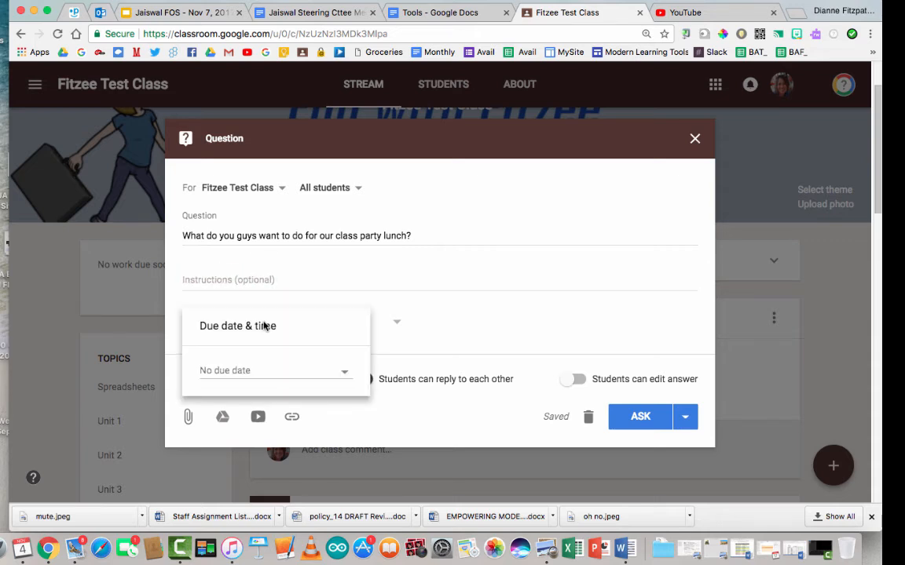
left_click(344, 374)
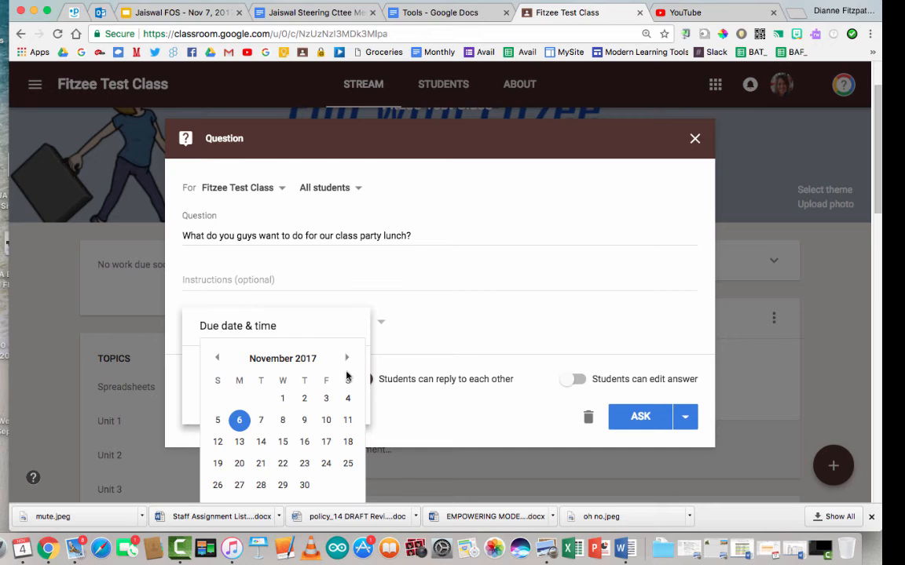
left_click(330, 421)
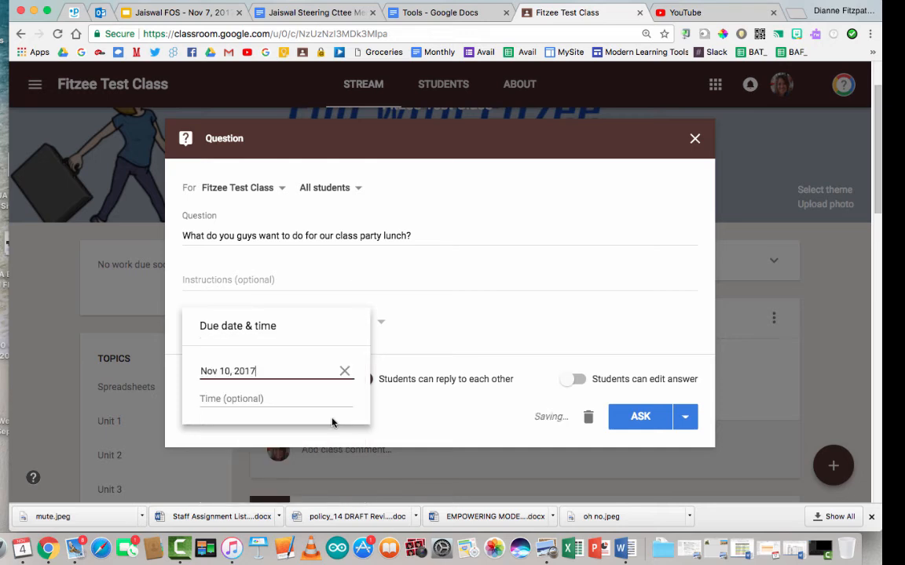
left_click(435, 336)
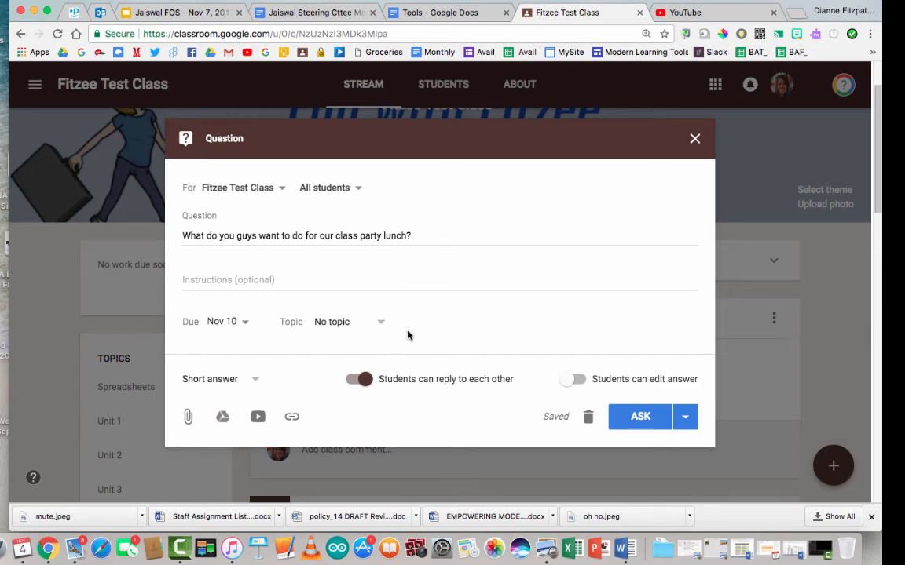
Disable students replying to each other and allow students to edit their answer to the question.
scroll(408, 334, "down", 2)
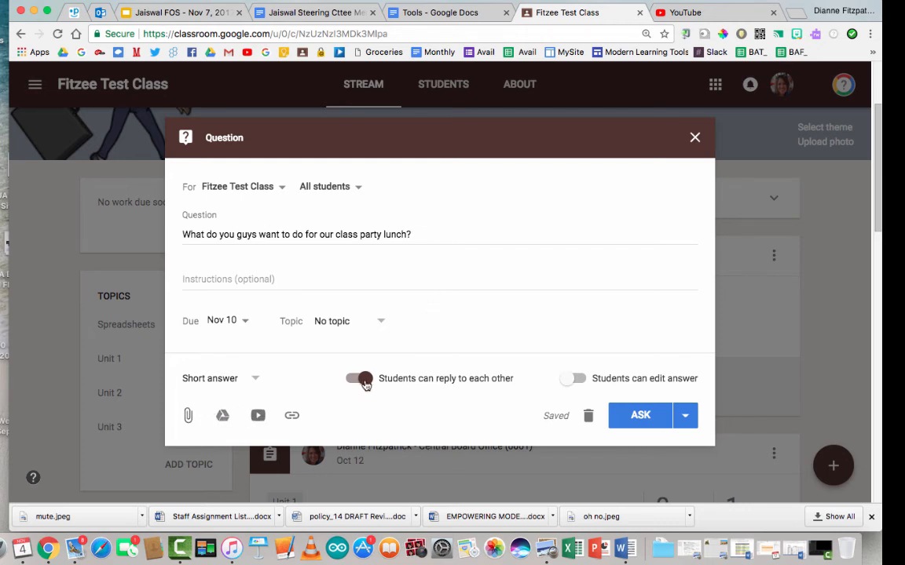
left_click(362, 380)
left_click(577, 379)
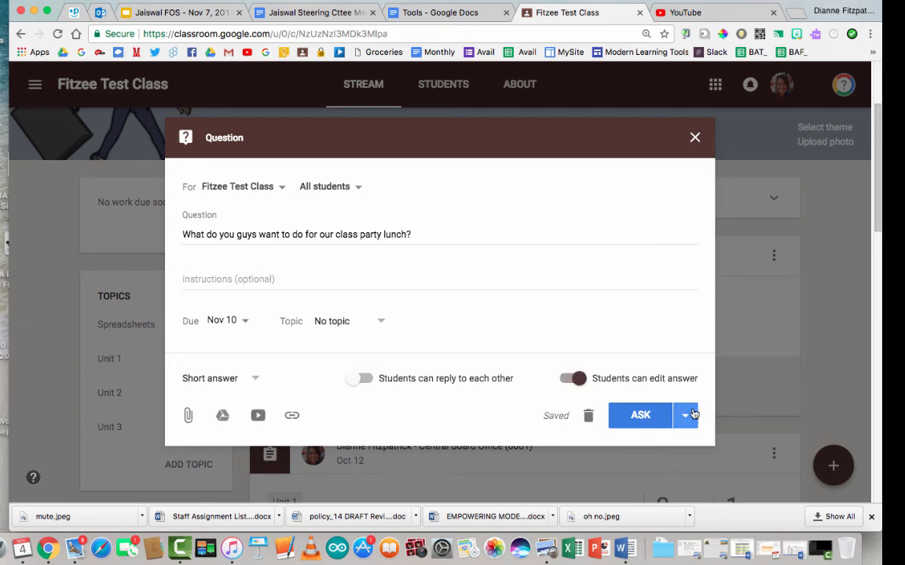
Publish the class party lunch question to the stream immediately.
left_click(643, 416)
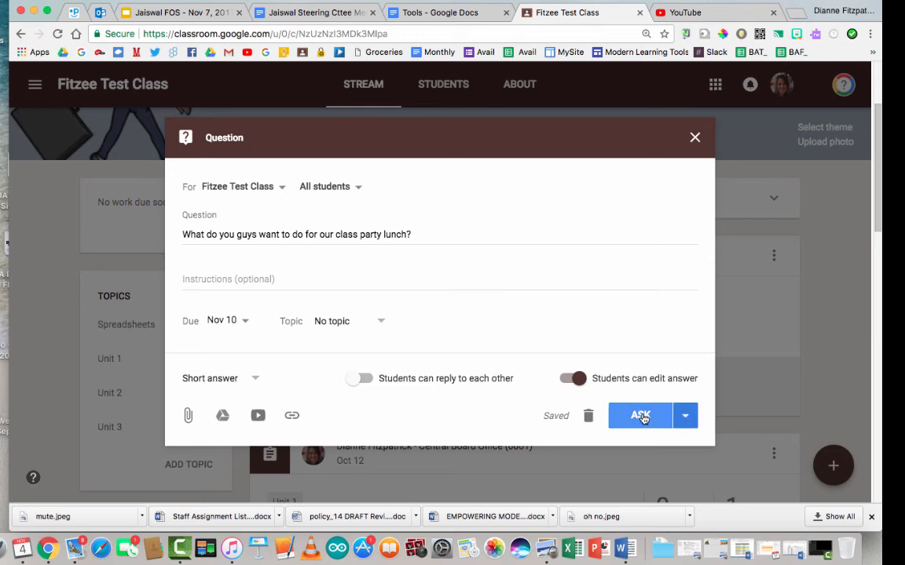
left_click(684, 416)
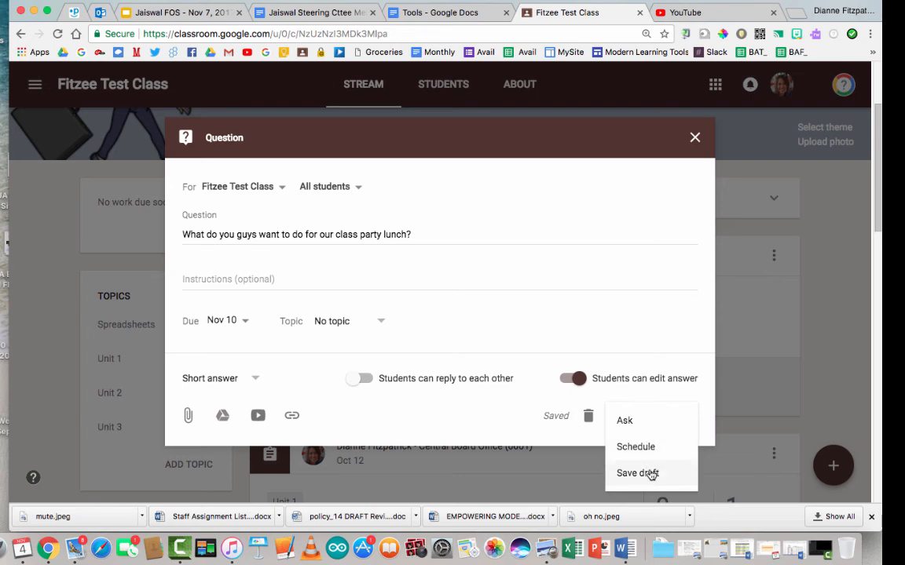
left_click(650, 421)
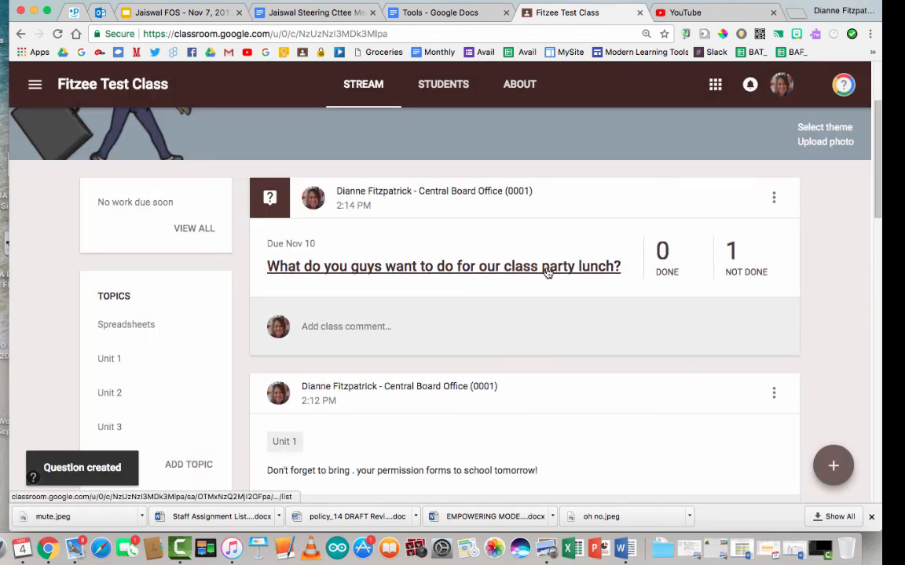
View the student answers page of the class party lunch question, and return to the class stream.
scroll(523, 317, "down", 3)
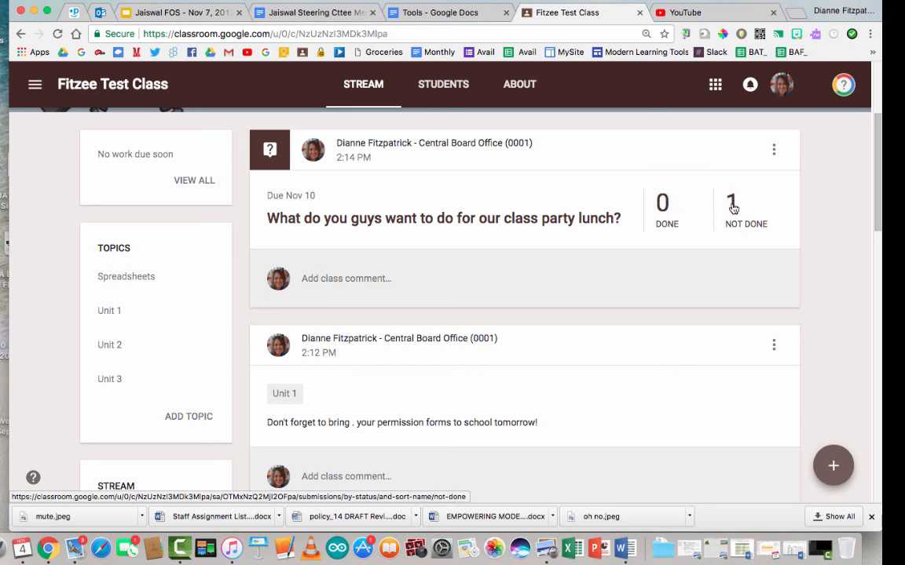
left_click(662, 204)
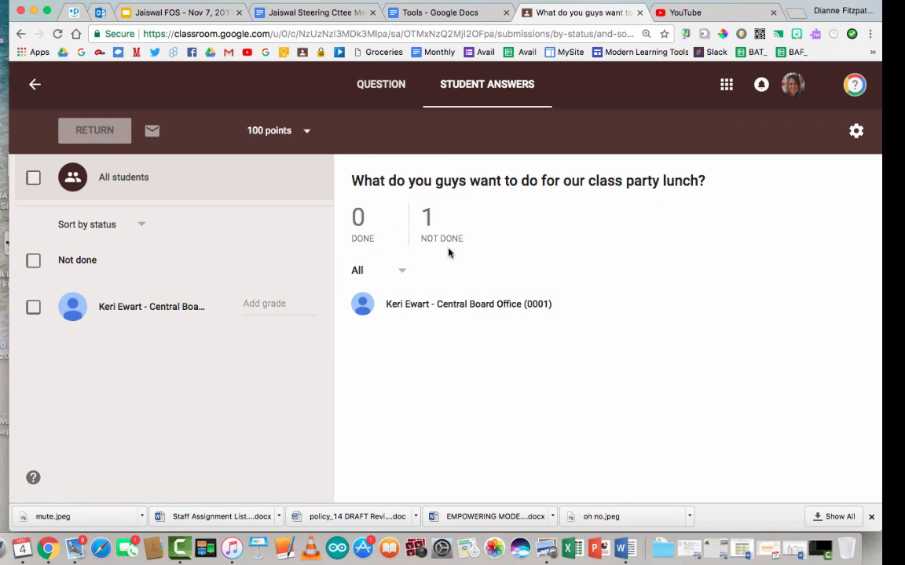
left_click(36, 85)
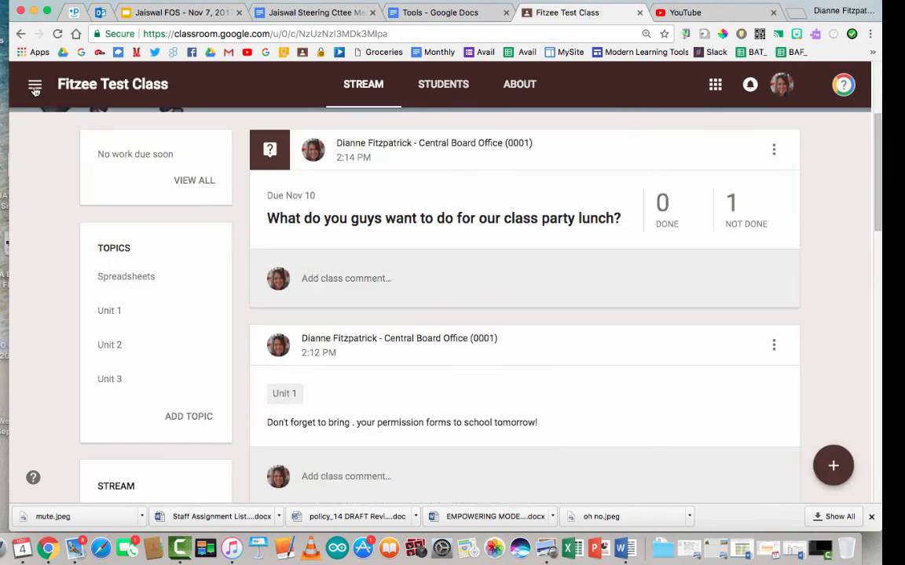